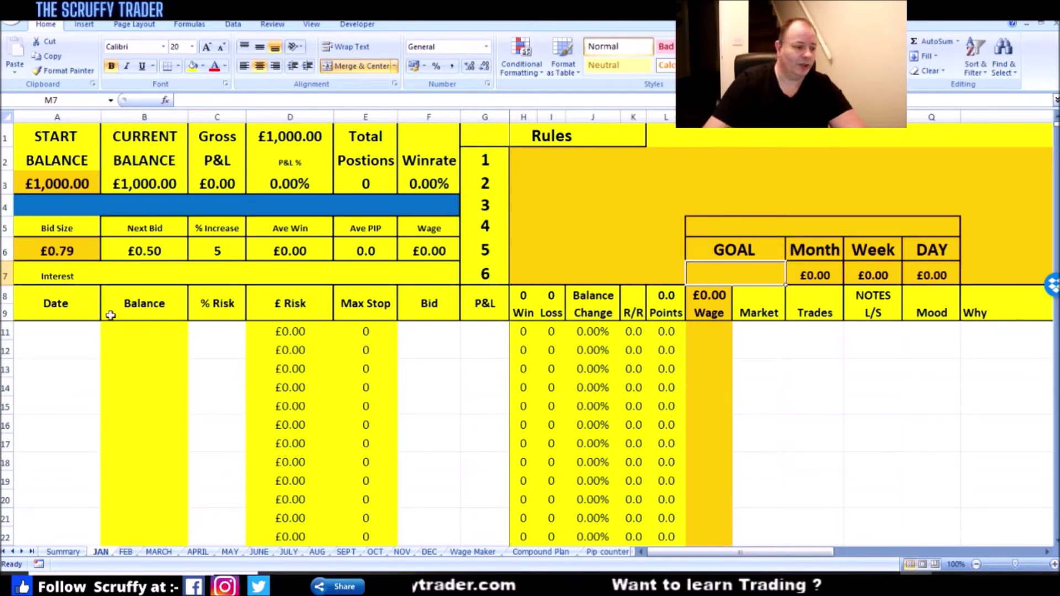
- Start the first trade entry in row 11 with the date 02/01/2021, a balance of 1000 and a risk of 5 percent
click(36, 331)
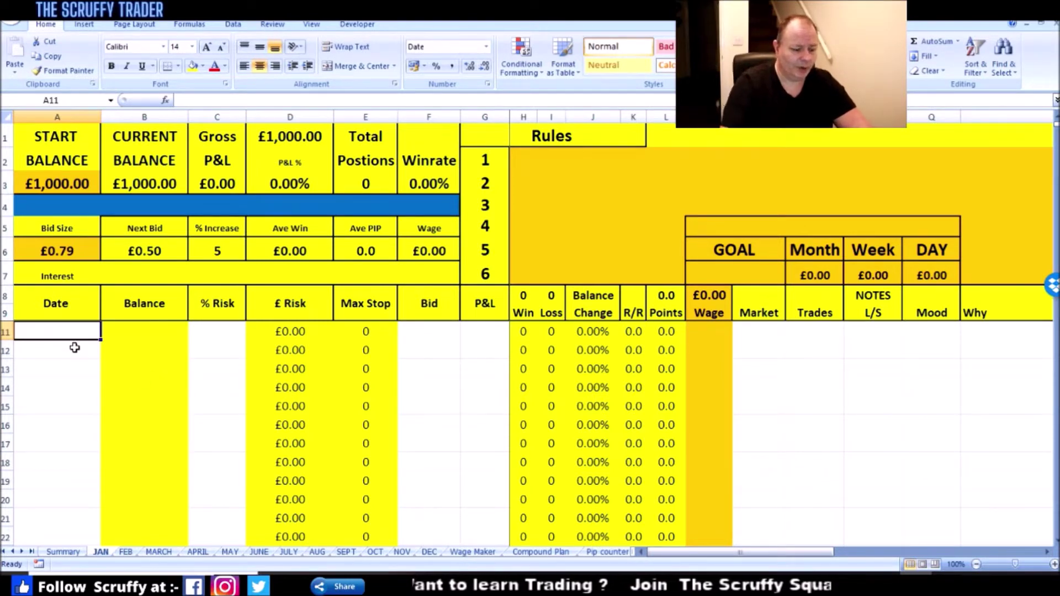
text(02/01/2021)
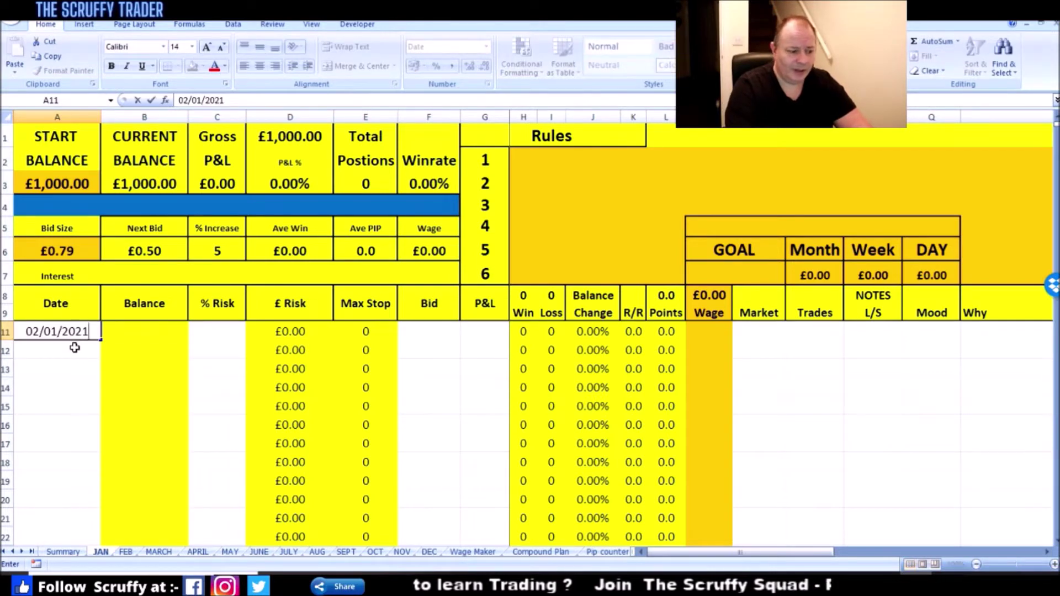
key(Tab)
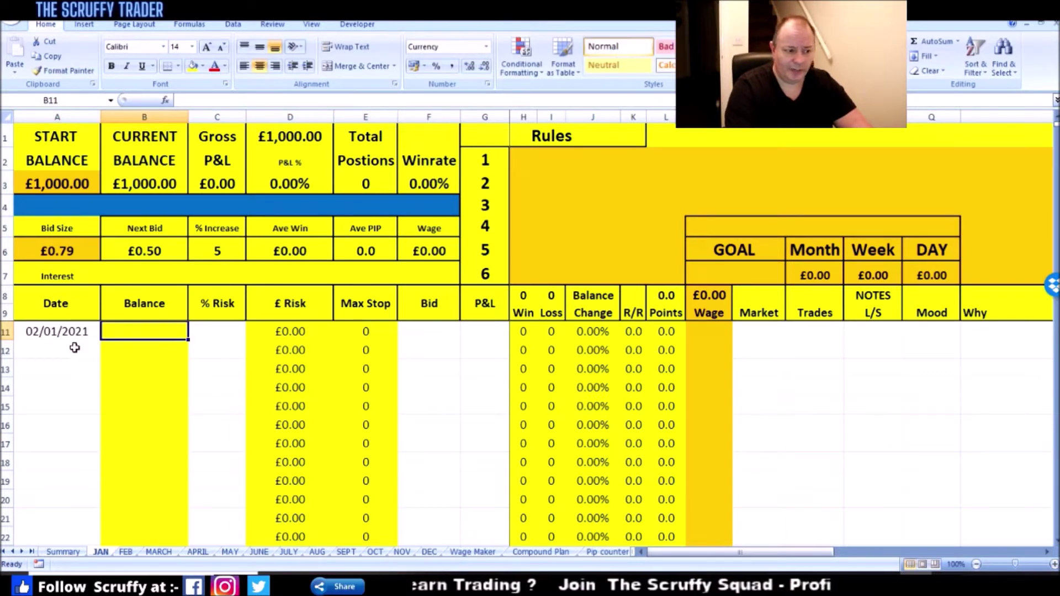
text(1000)
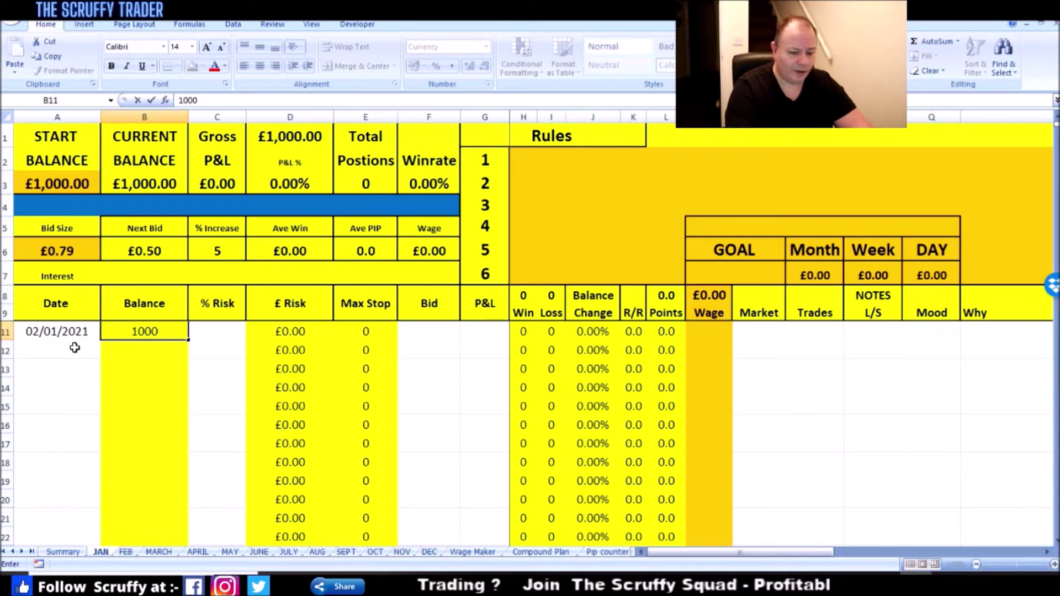
key(Tab)
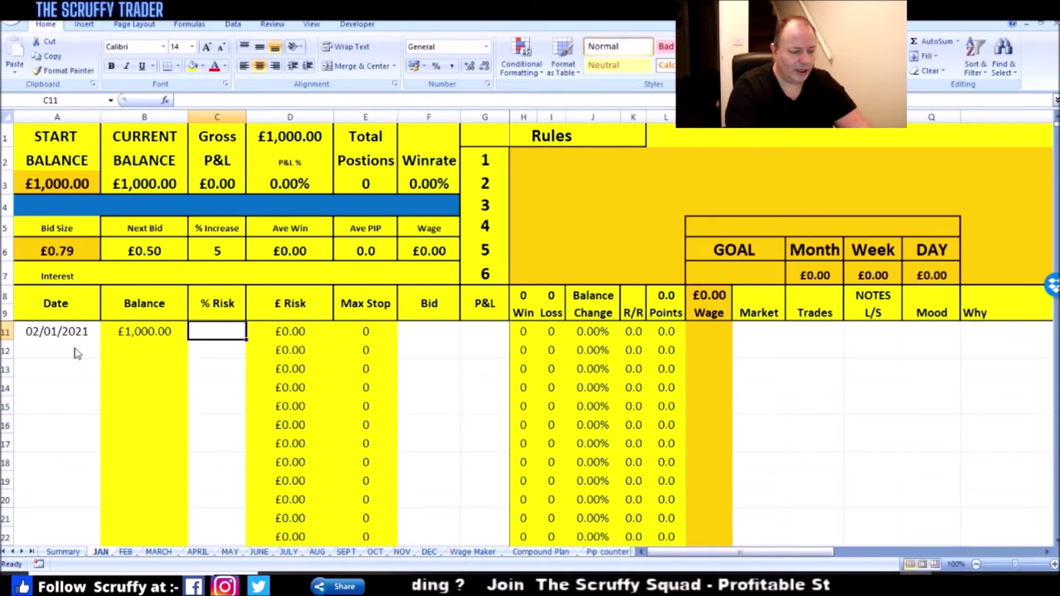
text(5)
key(Tab)
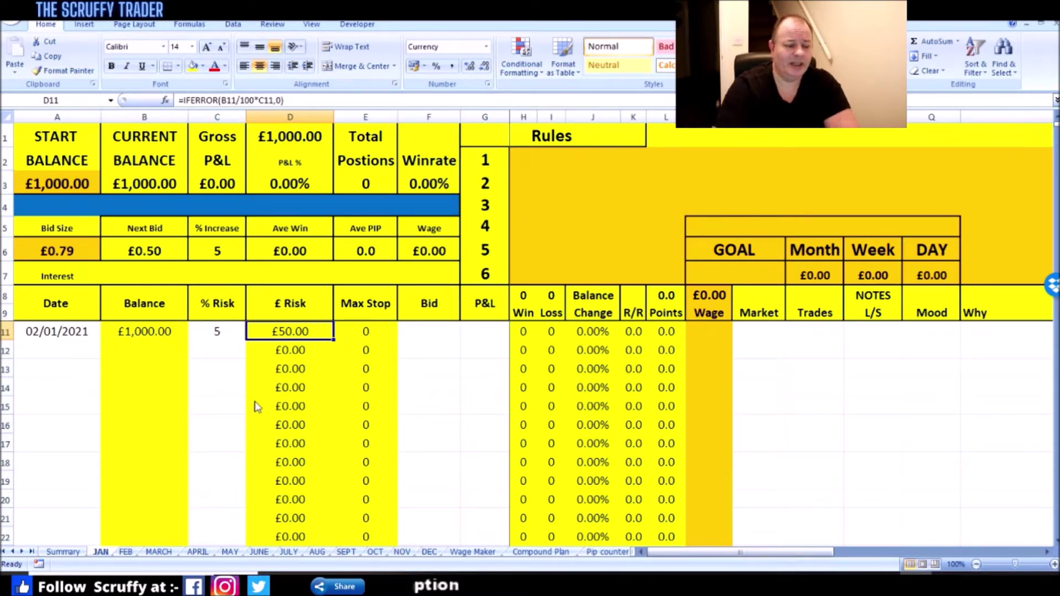
- Enter a bid of 1 for the trade in row 11
click(429, 334)
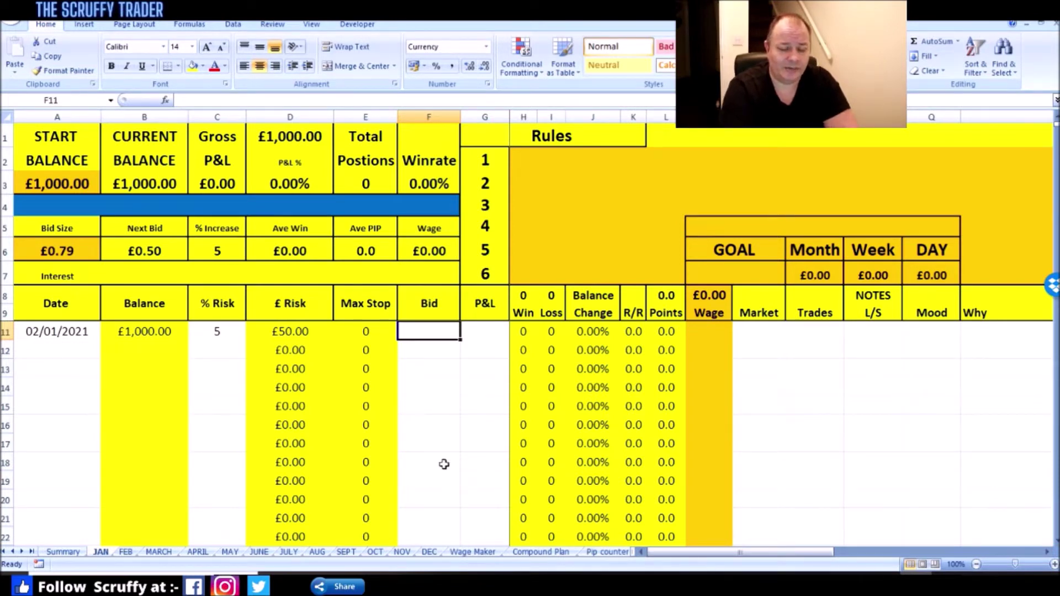
text(1)
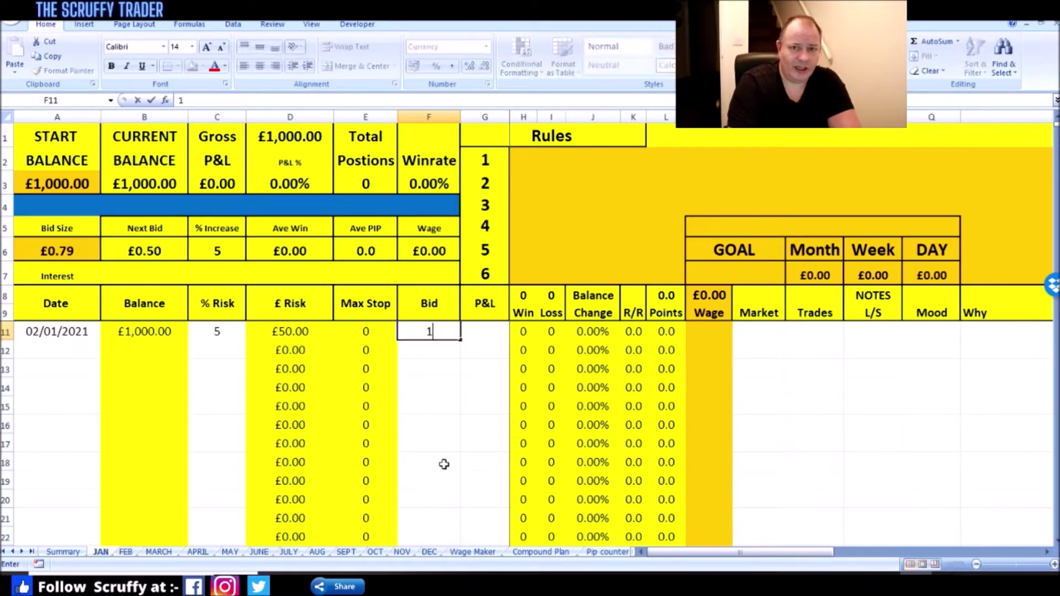
key(Return)
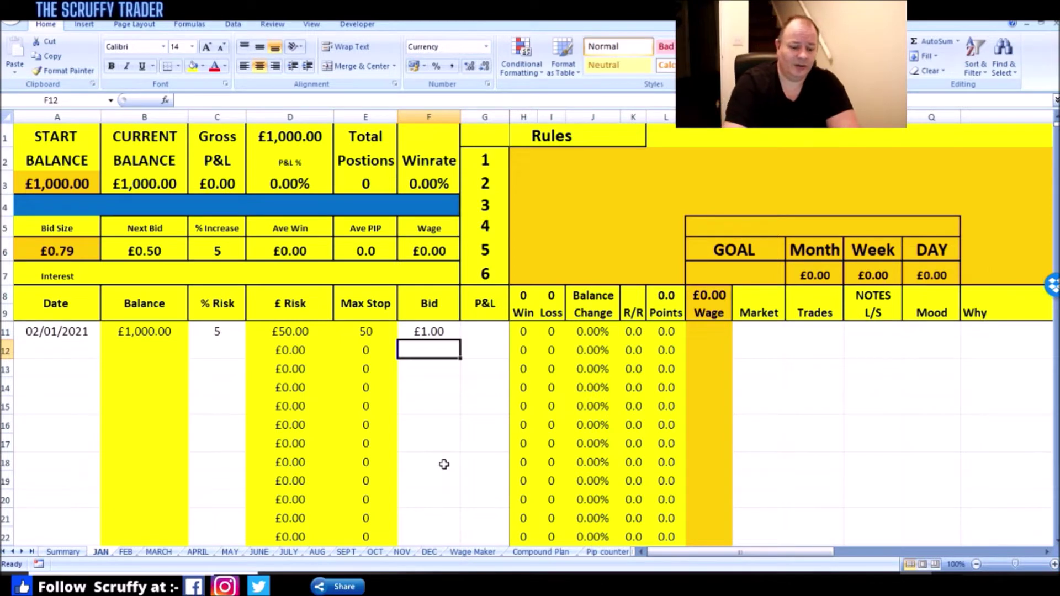
- Set the bid of the 02/01/2021 trade to .5
key(Up)
key(BackSpace)
text(.5)
key(Return)
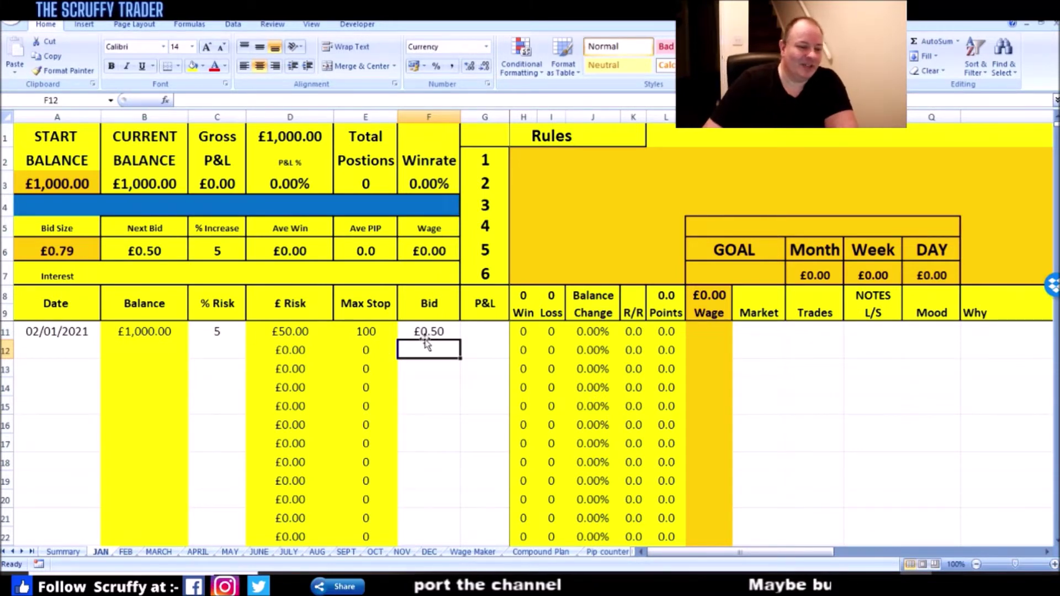
- Record a P&L of 25 for the trade in row 11
click(482, 331)
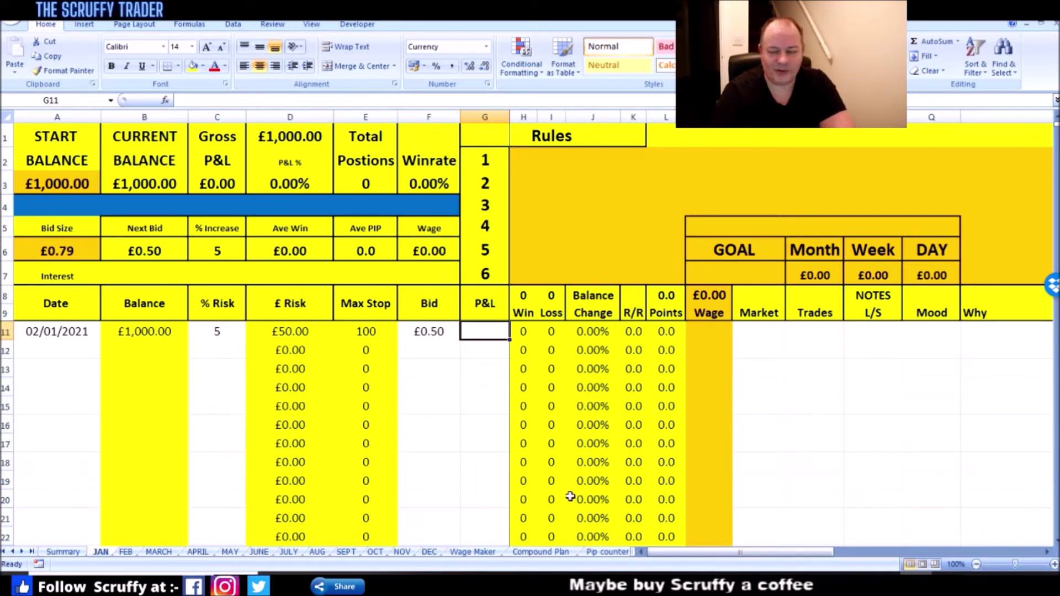
text(25)
key(Tab)
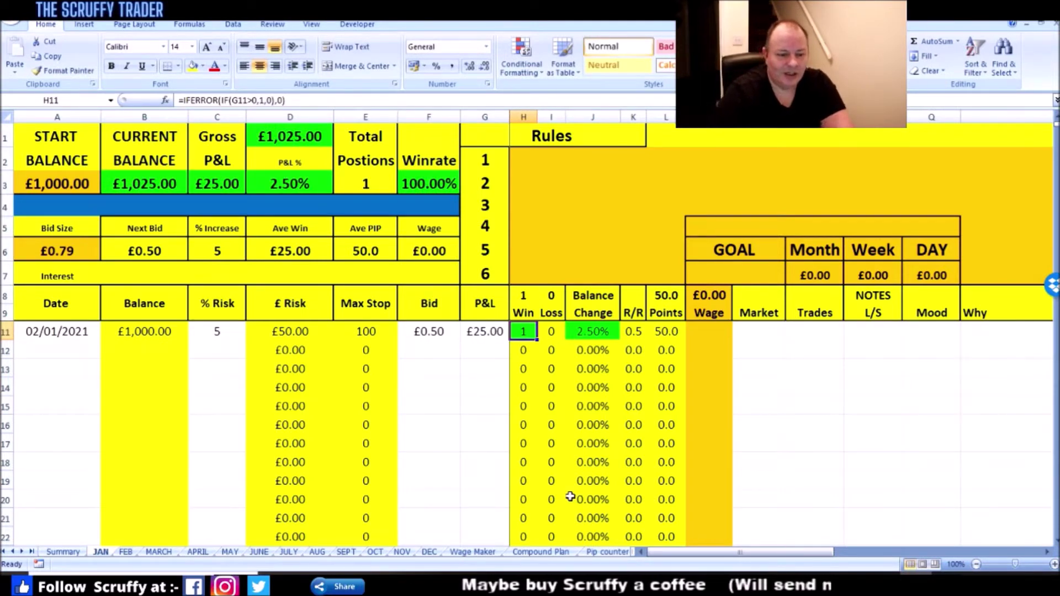
- Enter gold as the market of the trade in row 11
key(Tab)
key(Tab)
key(Tab)
key(Tab)
key(Tab)
key(Tab)
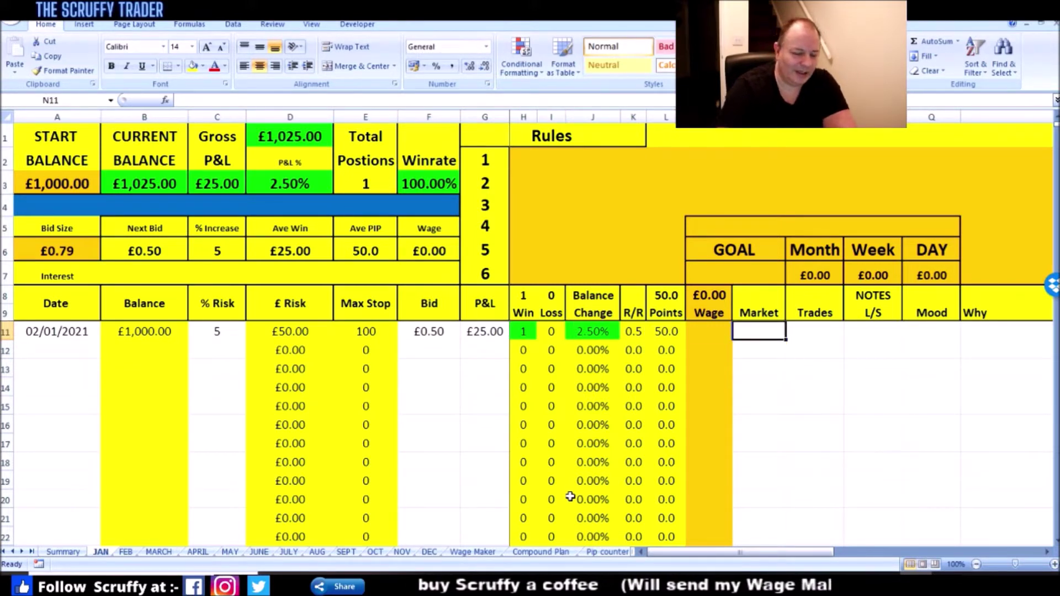
text(gold)
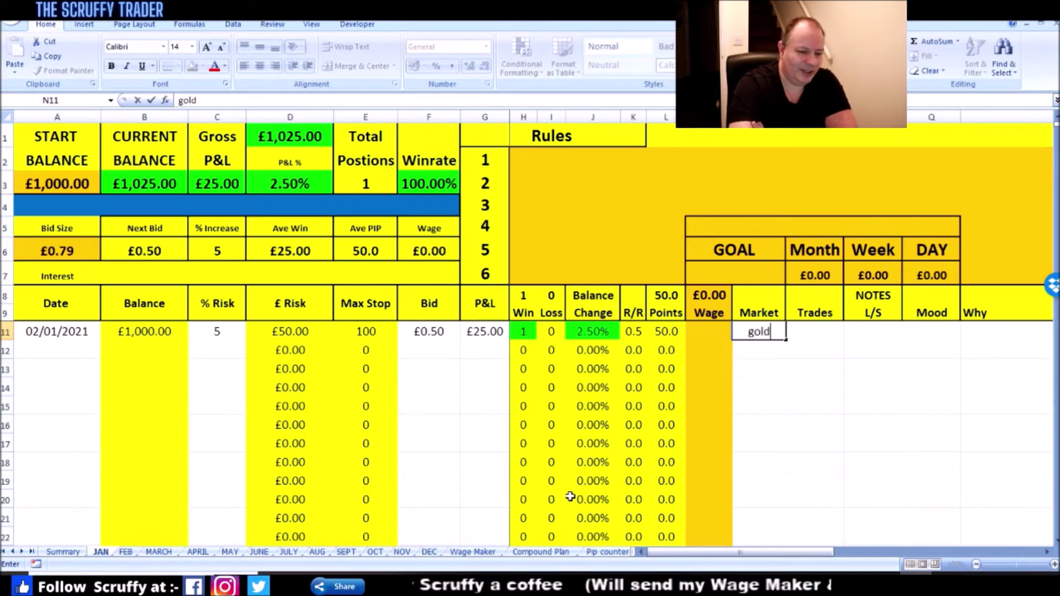
key(Tab)
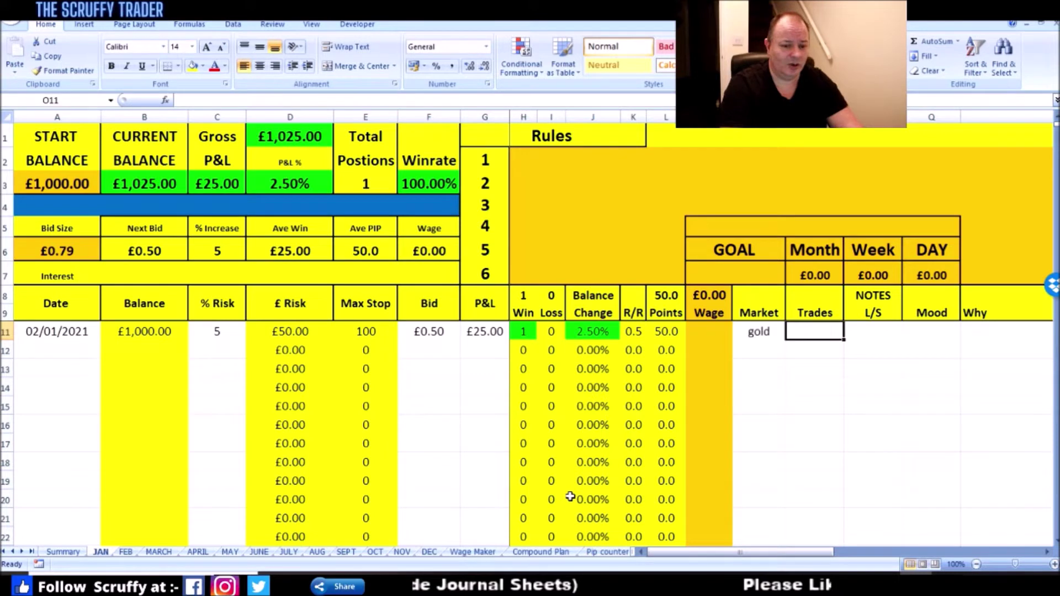
- Fill in the Trades column with "1 TP 1" in row 11 and "1 TP 2" in row 12
text(1)
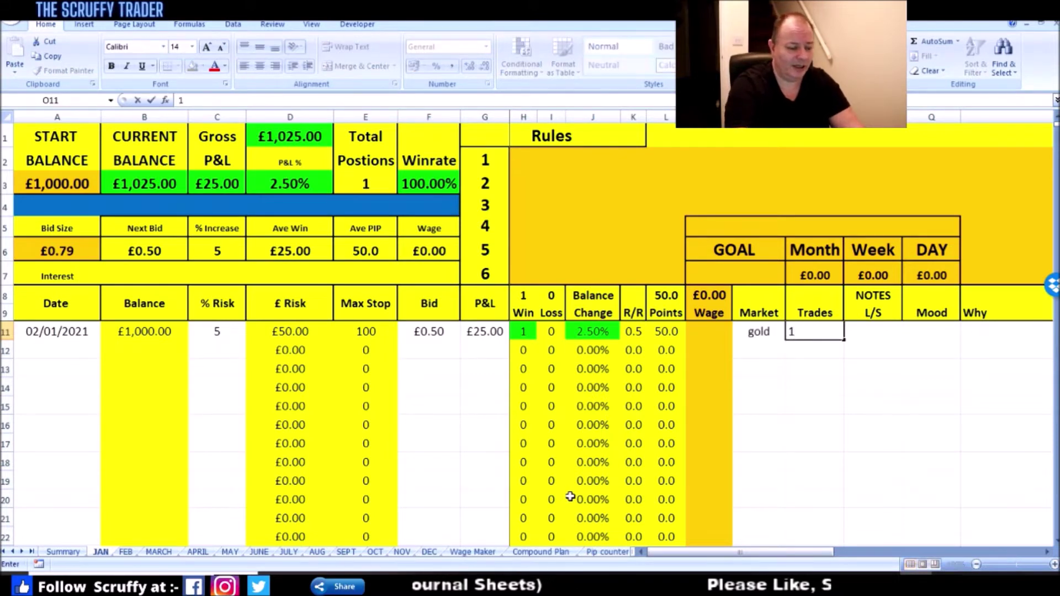
text( TP 1)
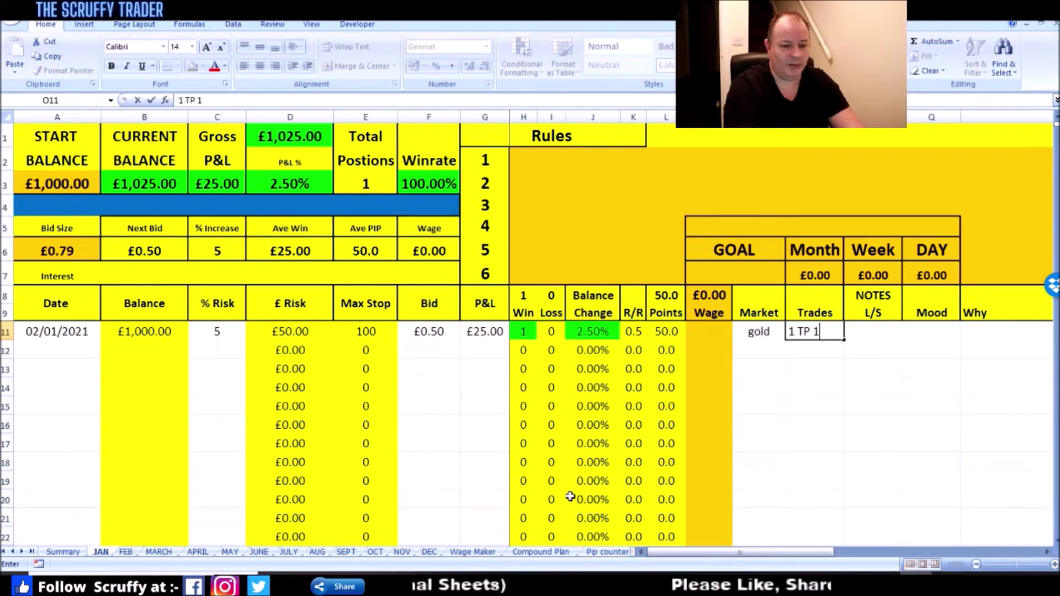
key(Return)
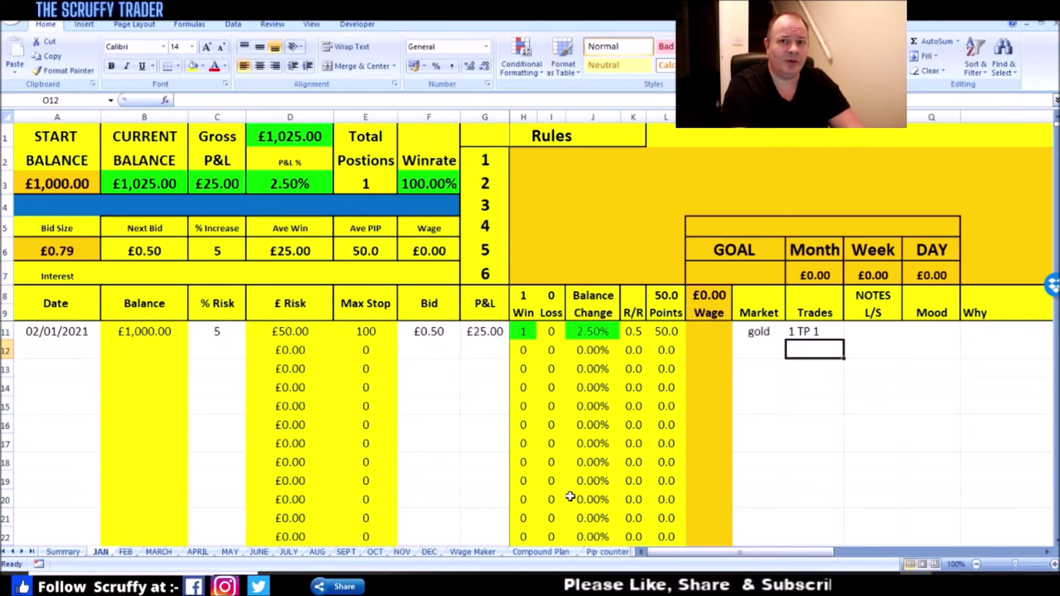
text(1)
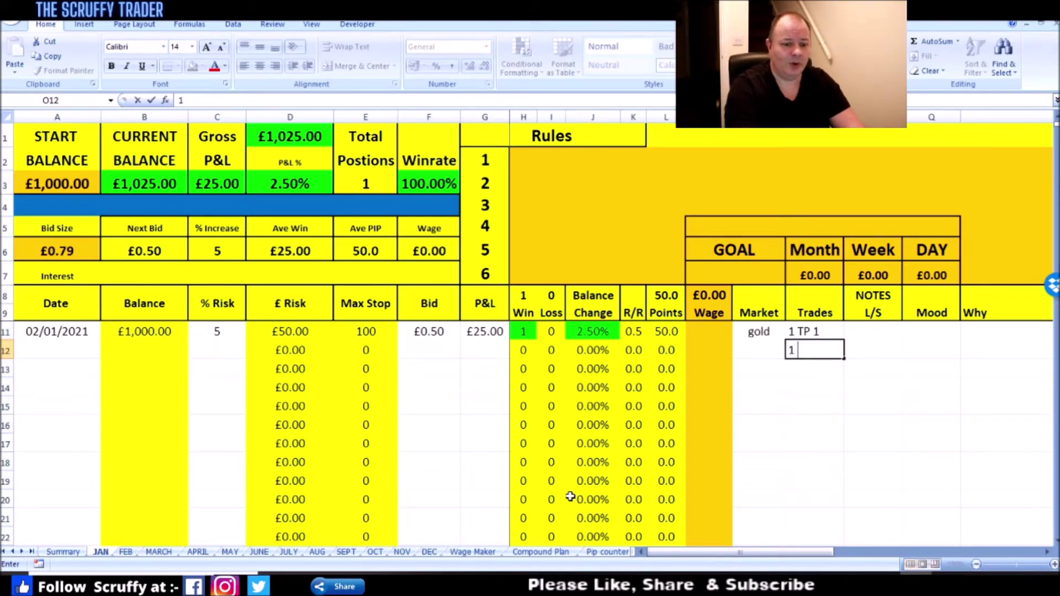
text( TP )
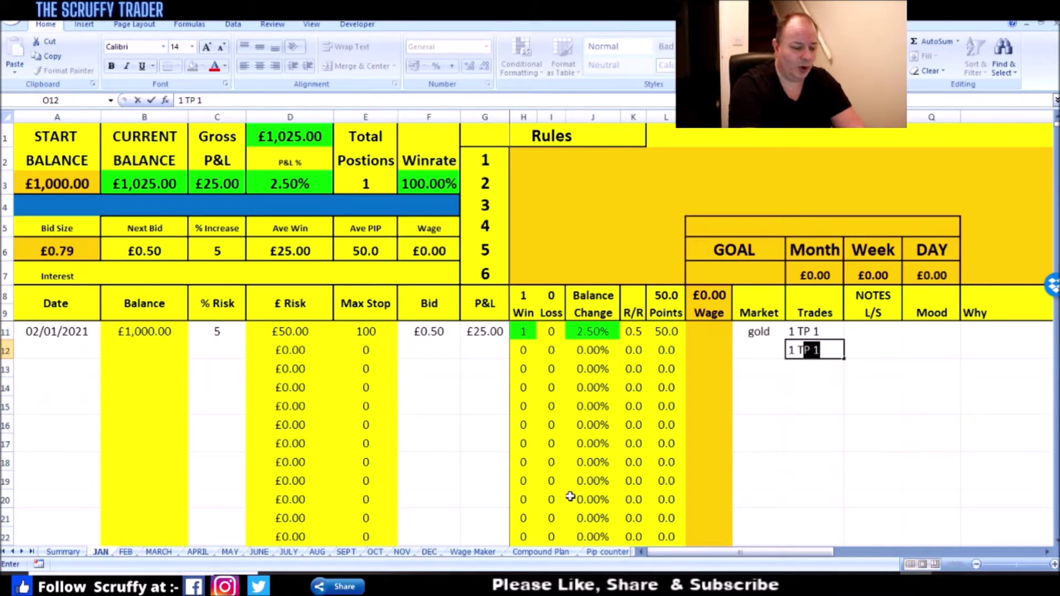
text(2)
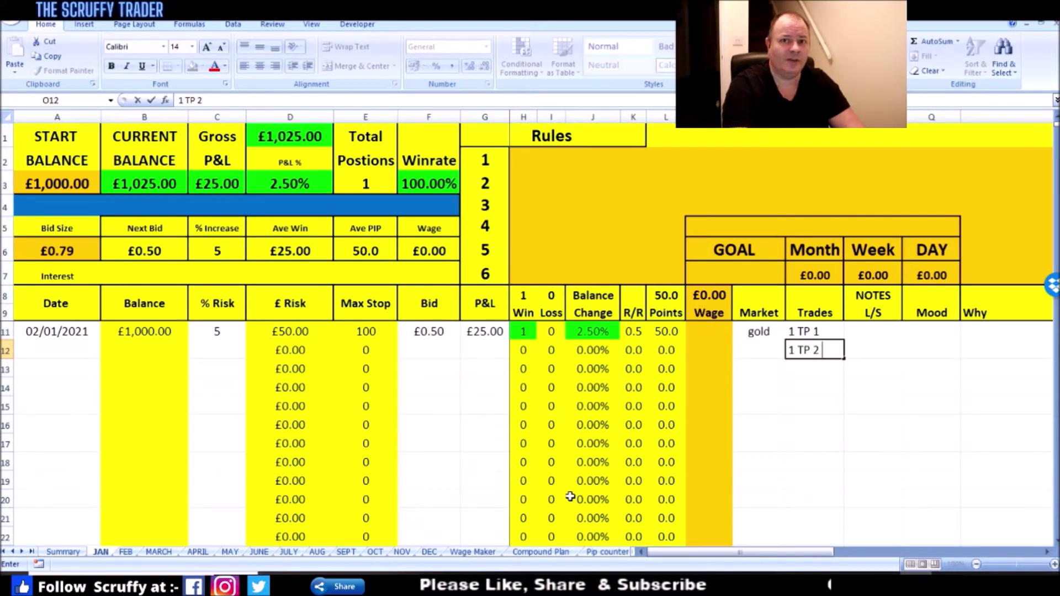
key(Up)
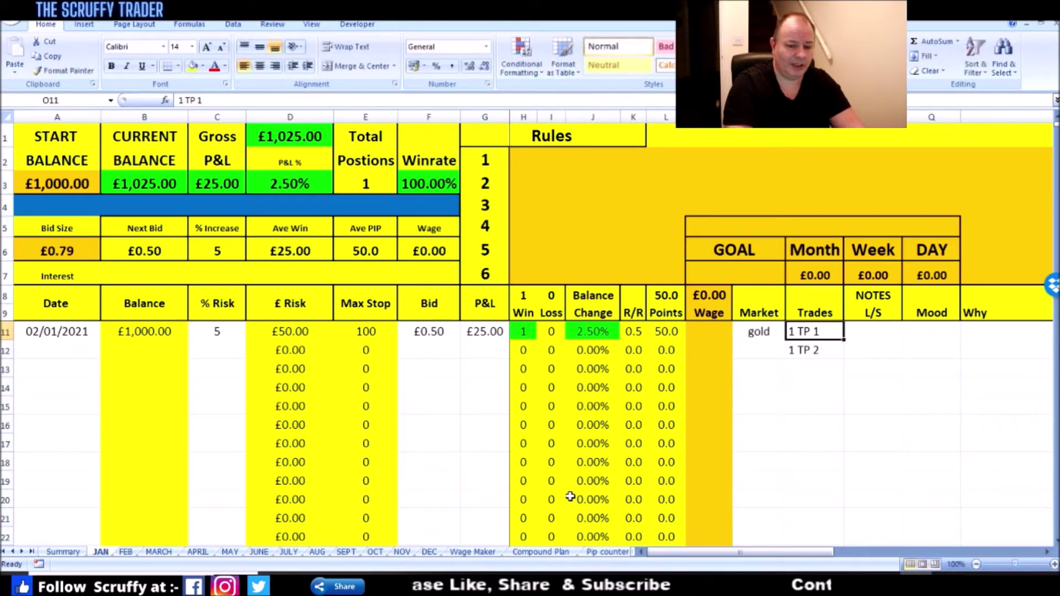
- Note the row 11 trade's direction as long and its mood as good
key(Right)
text(long)
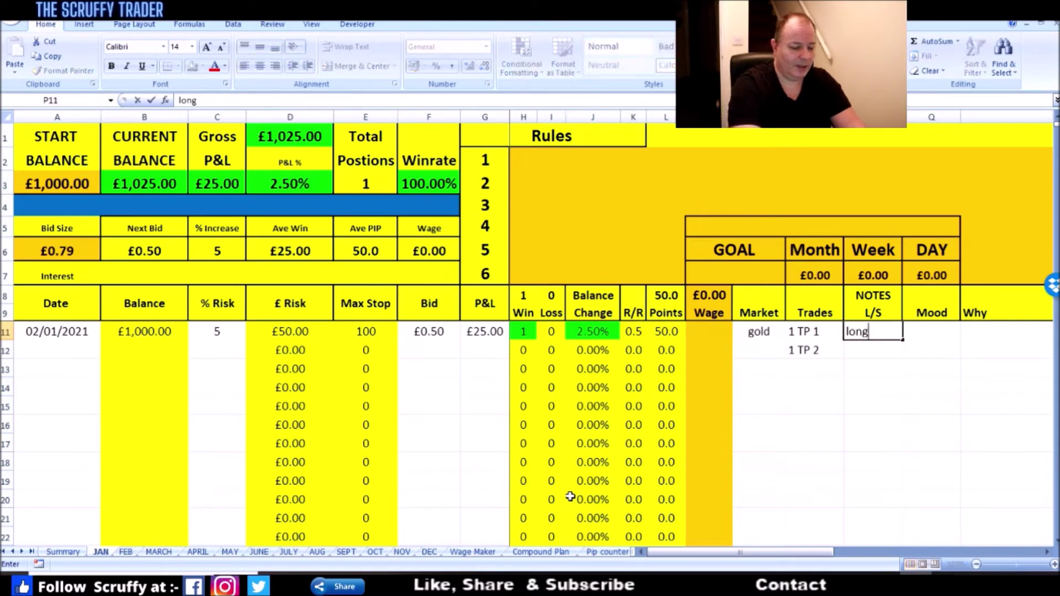
key(Right)
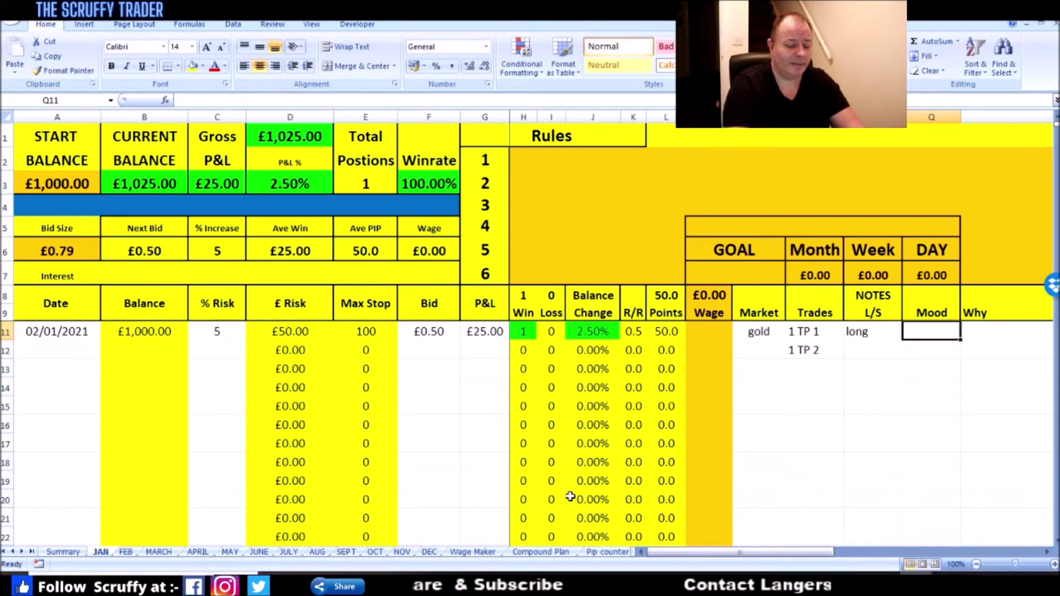
text(good)
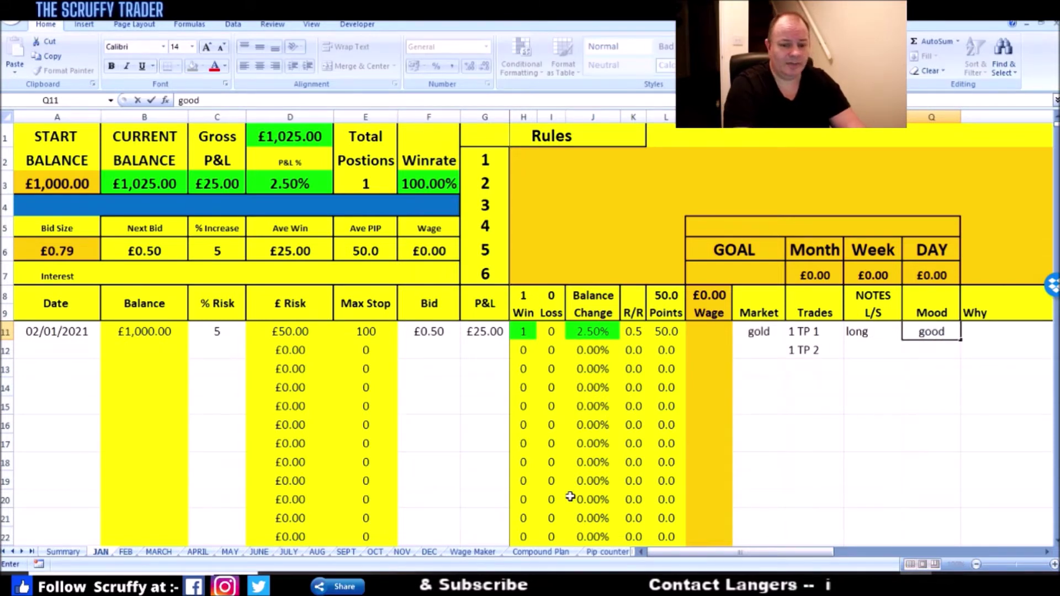
key(Right)
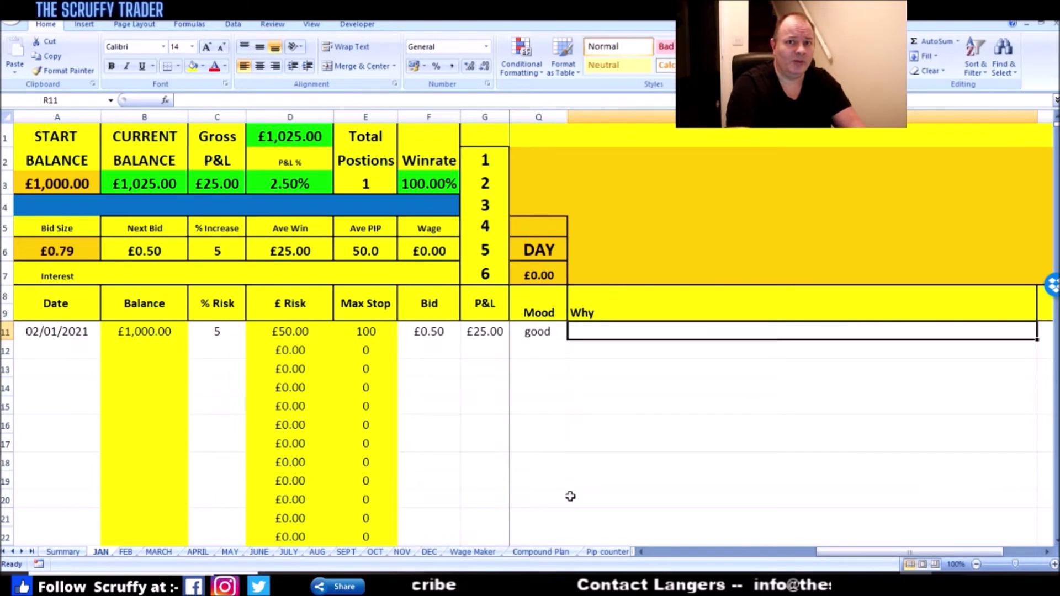
- Enter "MA cross" as the reason why the row 11 trade was taken
text(MA c)
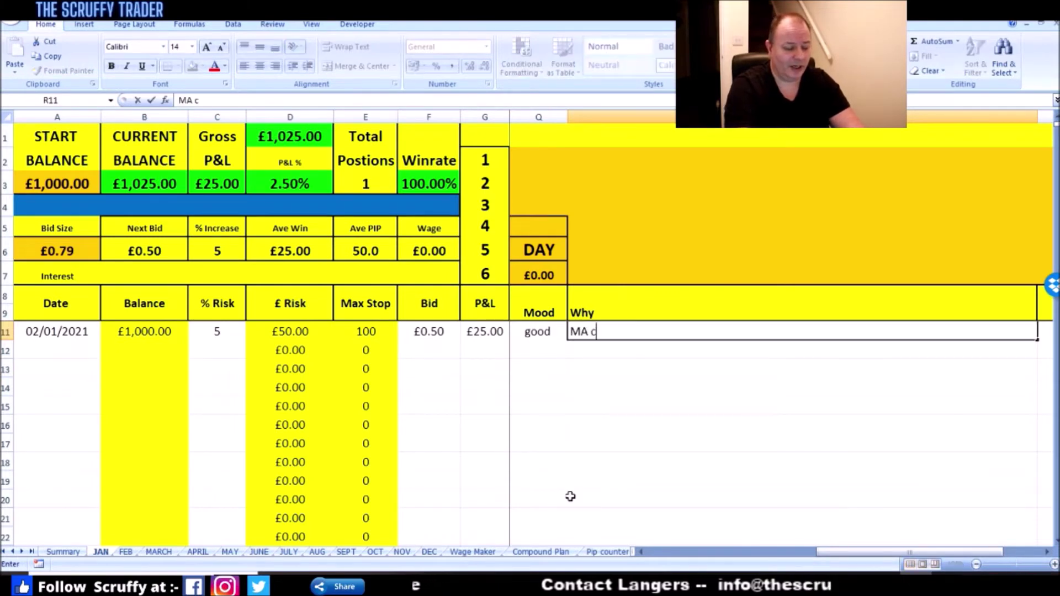
text(ross)
key(Return)
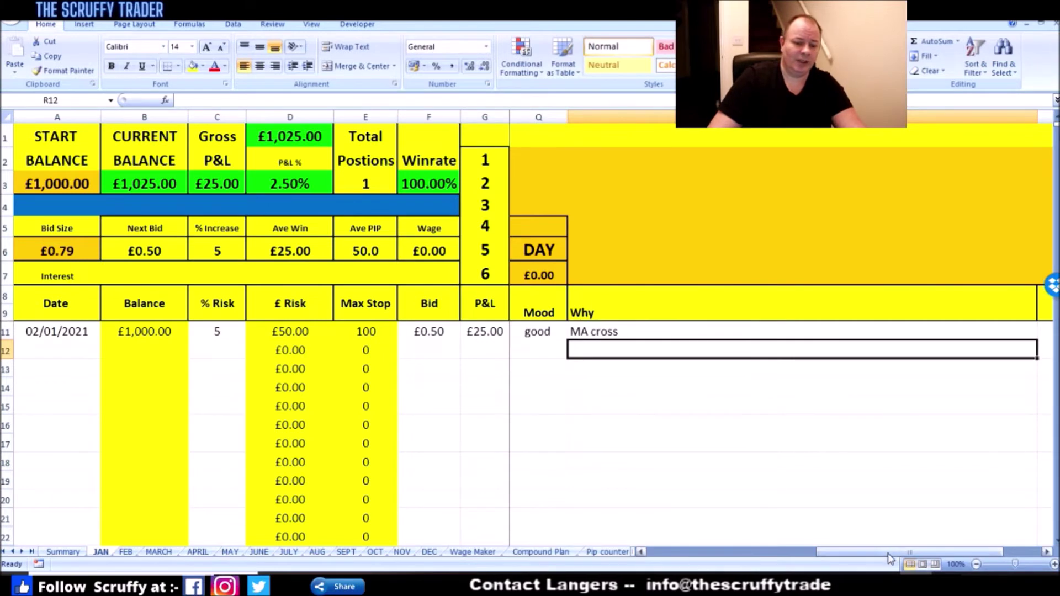
- Write "2 cross 50" as rule 1 in the Rules area (cell H2)
drag(896, 551, 718, 563)
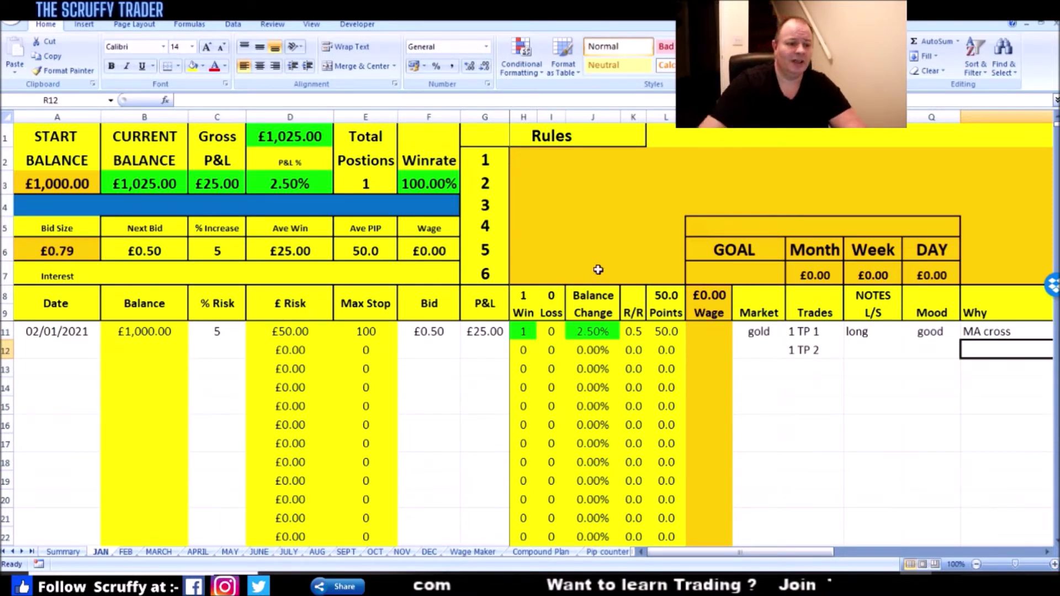
click(569, 162)
click(544, 162)
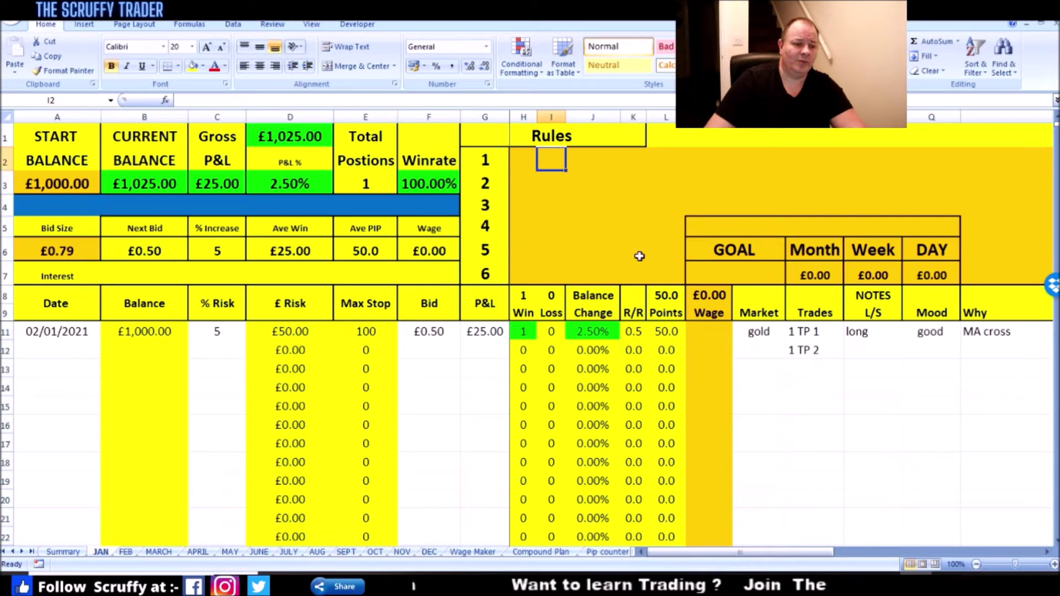
key(Left)
text(2)
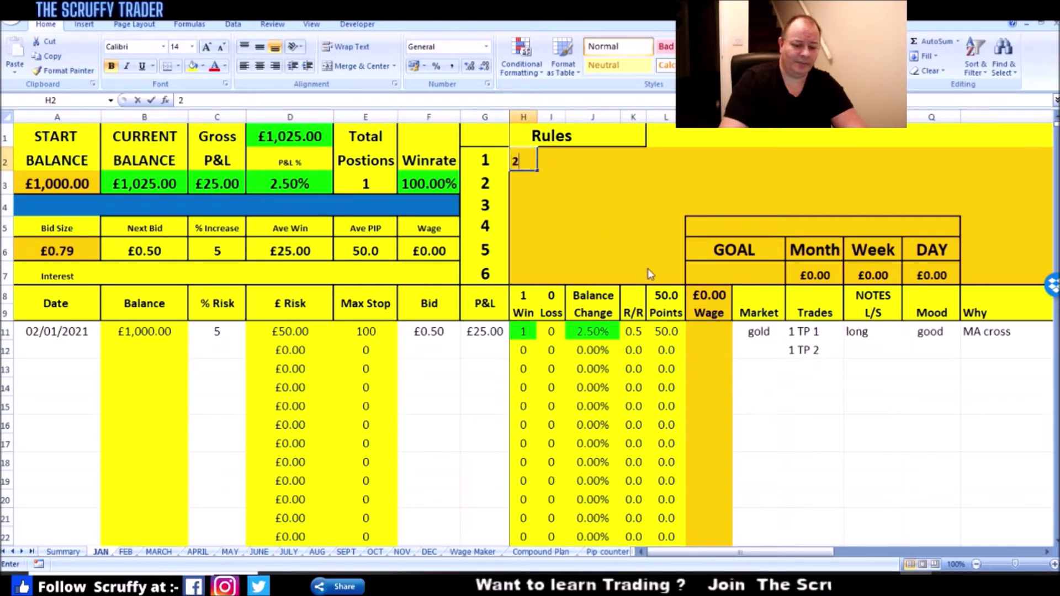
text( cross 50)
key(Return)
key(Return)
key(Return)
key(Return)
key(Return)
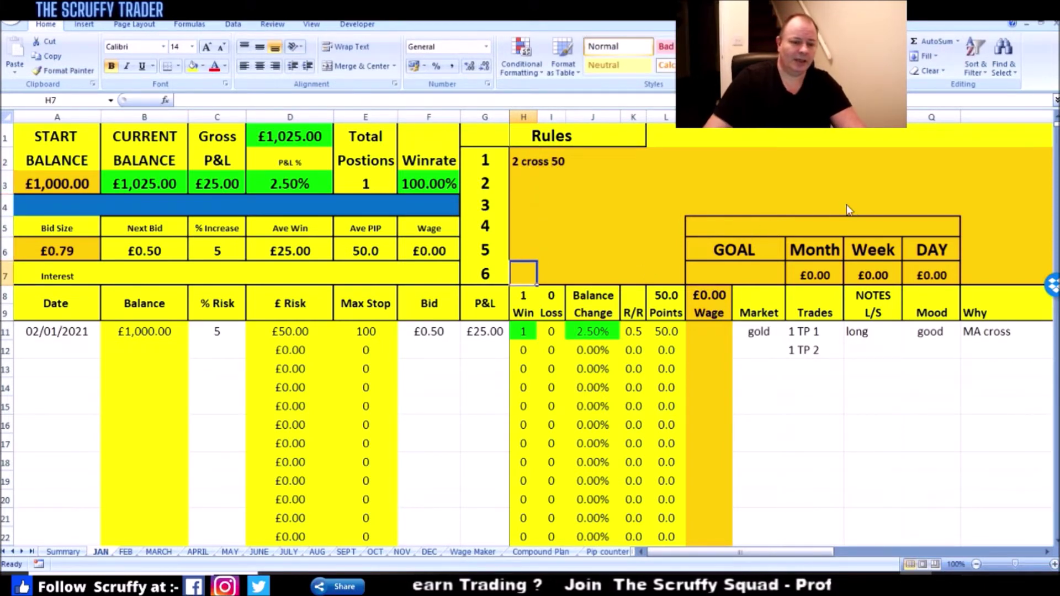
- Enter "holiday" as the goal's name in the merged cell above the GOAL heading
click(816, 227)
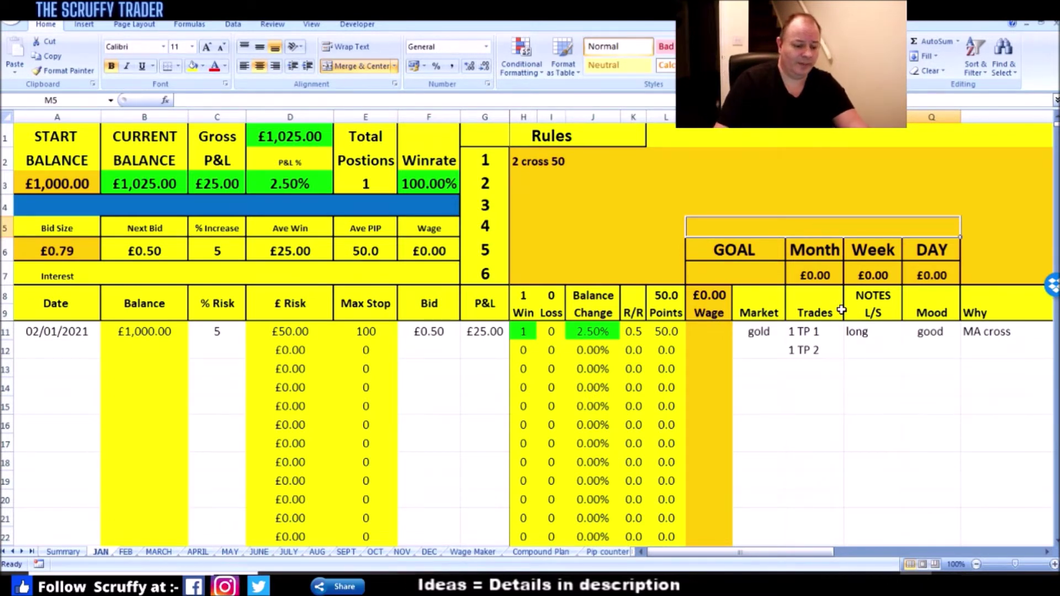
text(holiday)
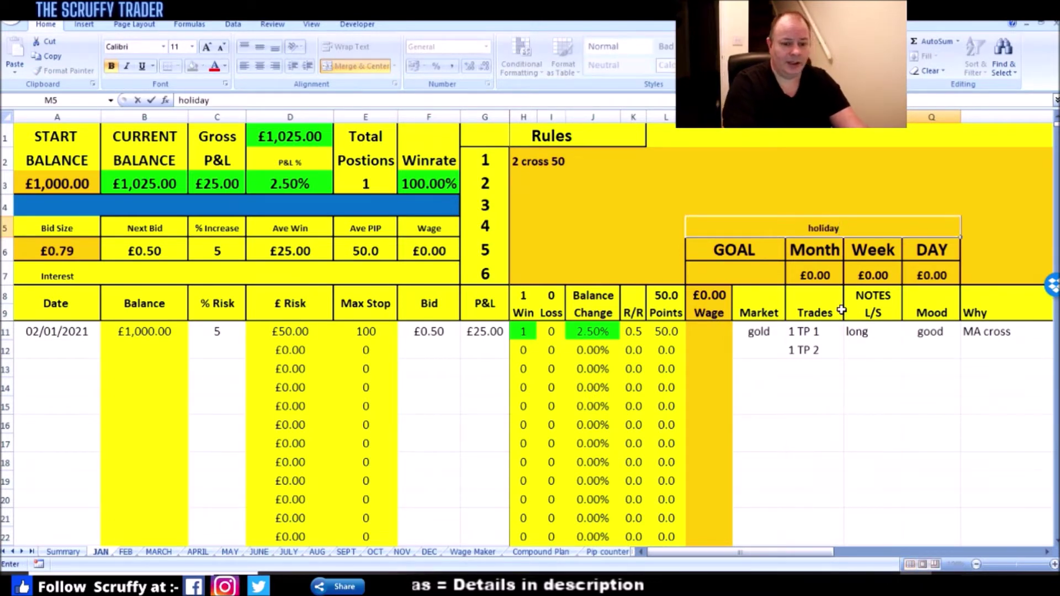
click(741, 272)
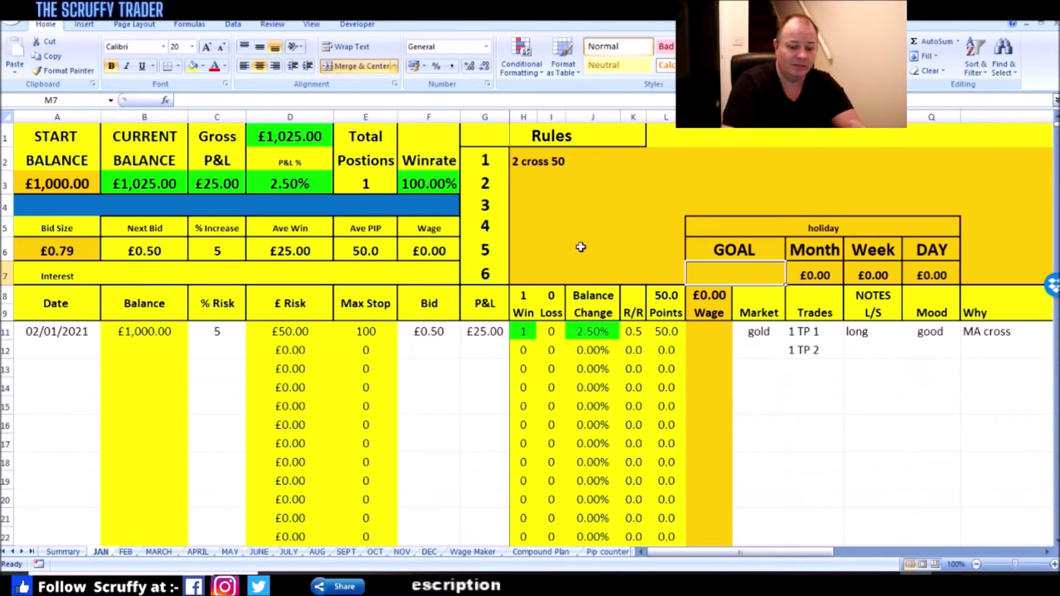
- Enter 2000 as the holiday goal's amount in the cell below the GOAL heading
text(2000)
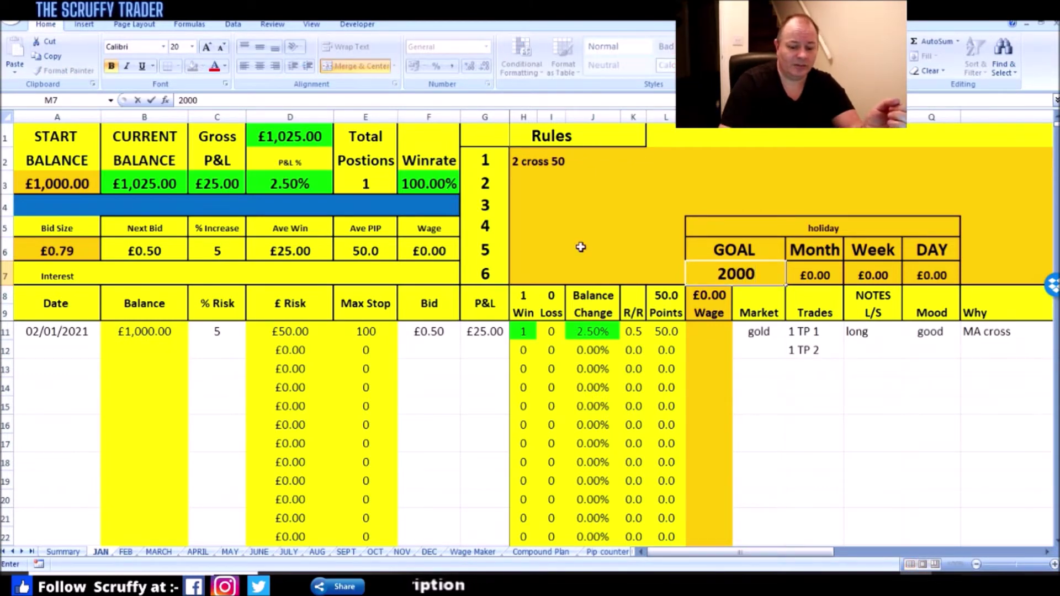
key(Return)
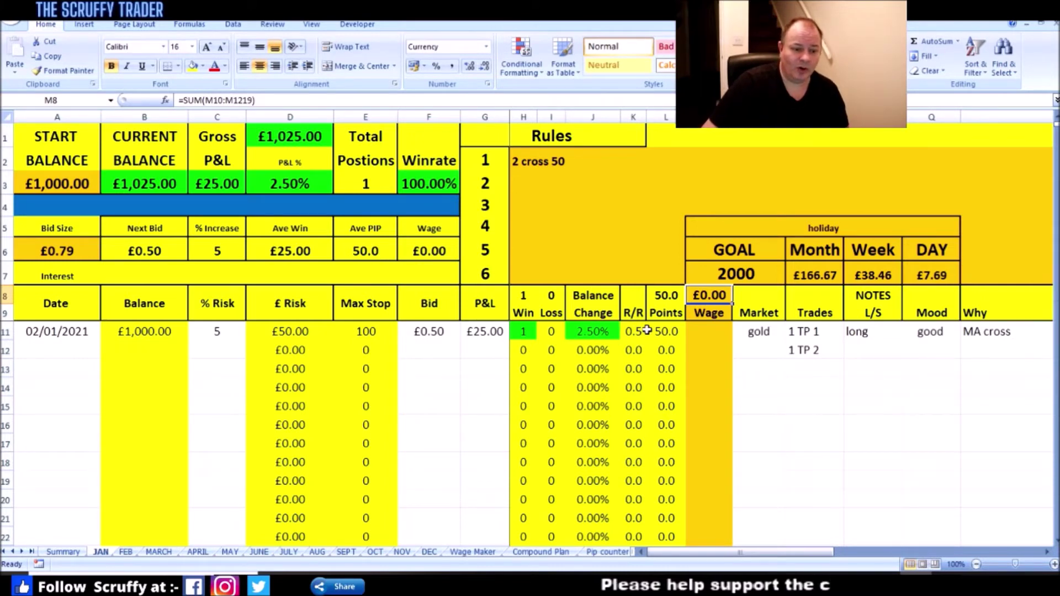
- Change the row 11 gold trade's P&L to £100
click(487, 334)
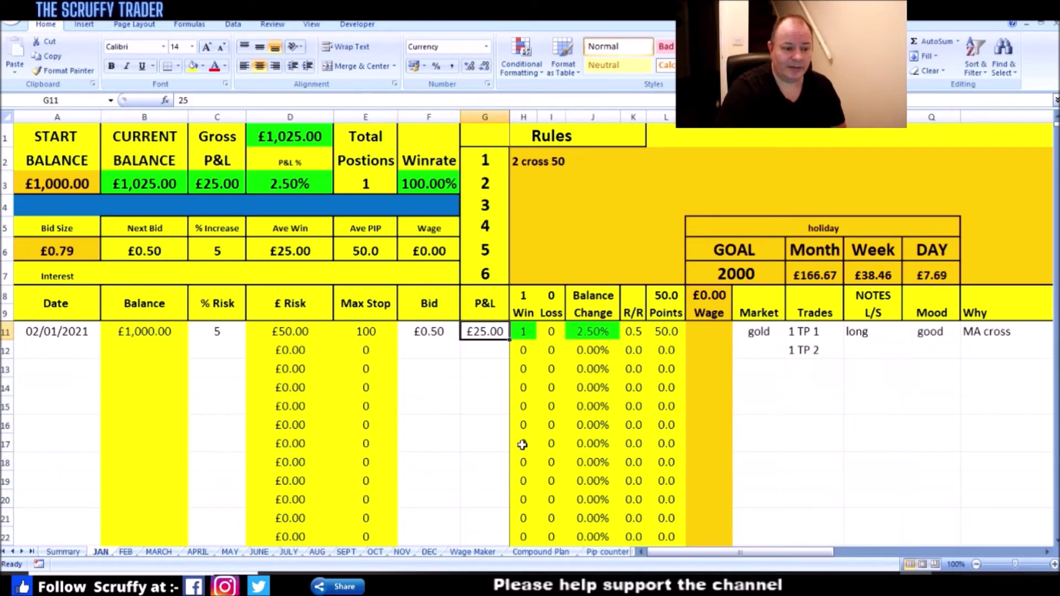
text(100)
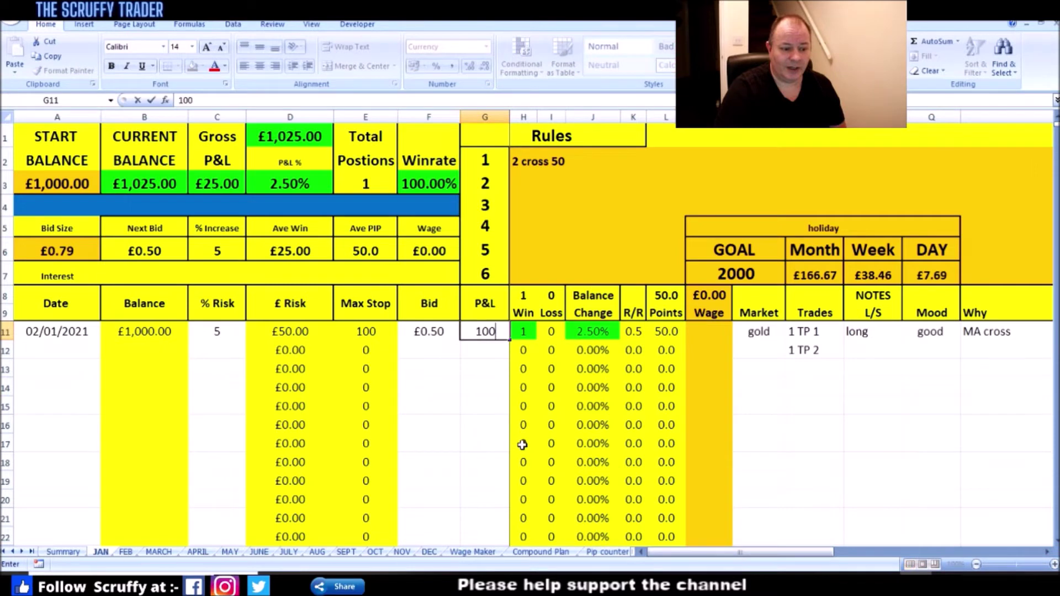
key(Return)
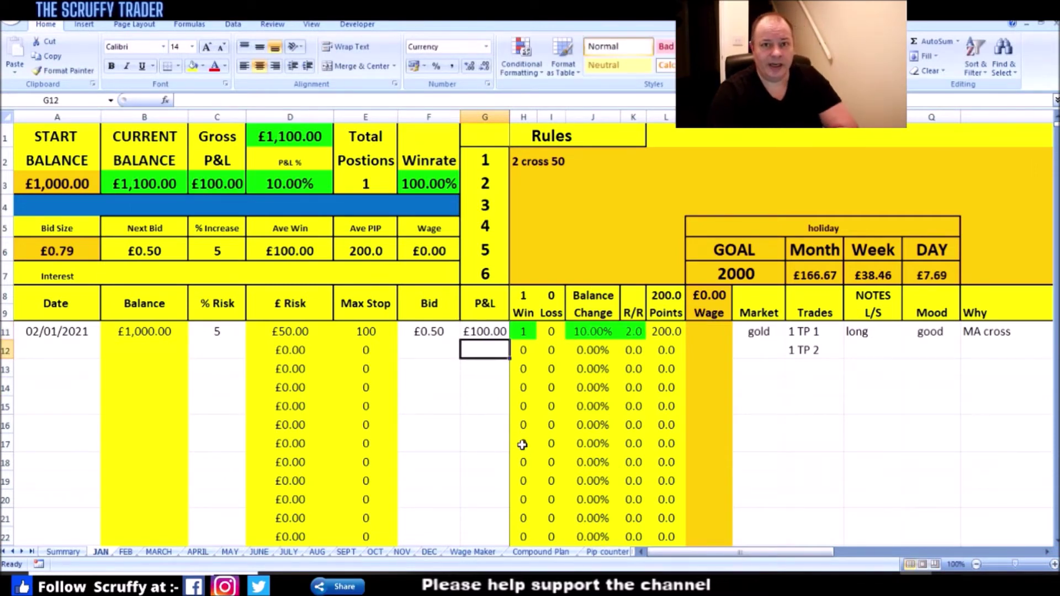
- Set the P&L of the gold trade in row 11 to £75
key(Up)
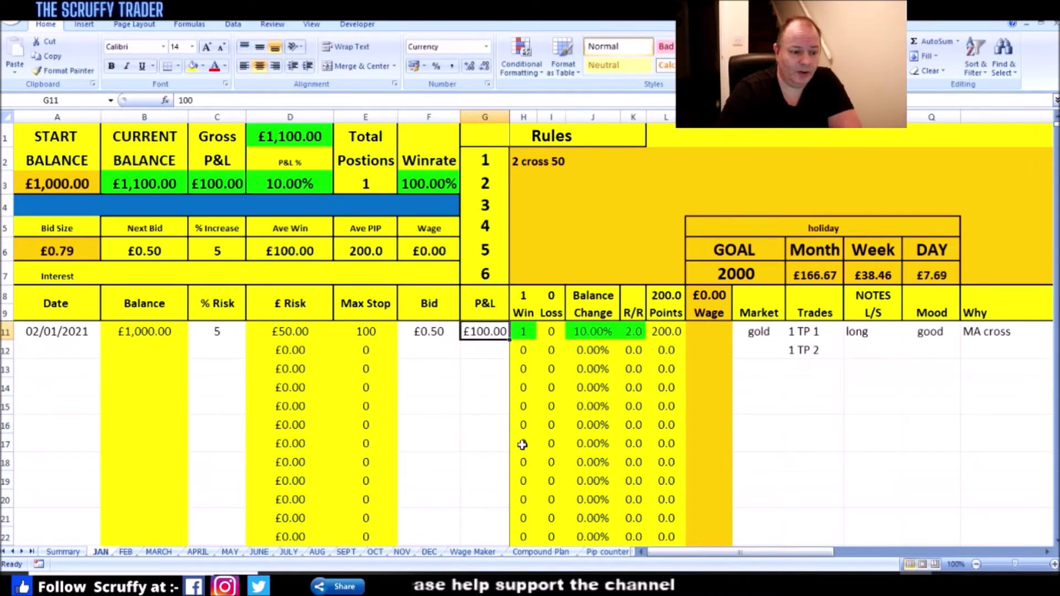
text(75)
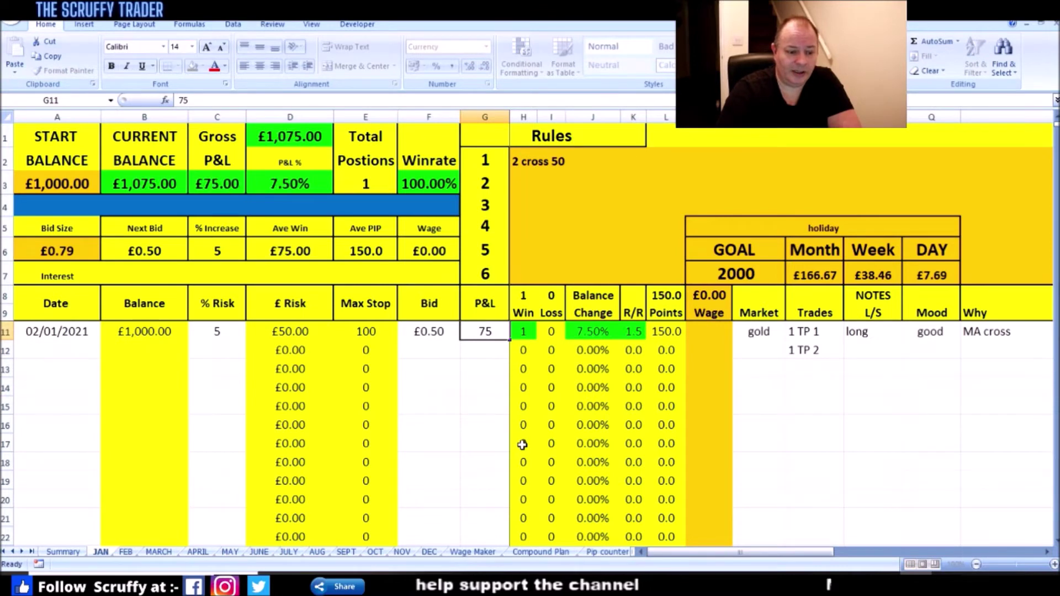
key(Return)
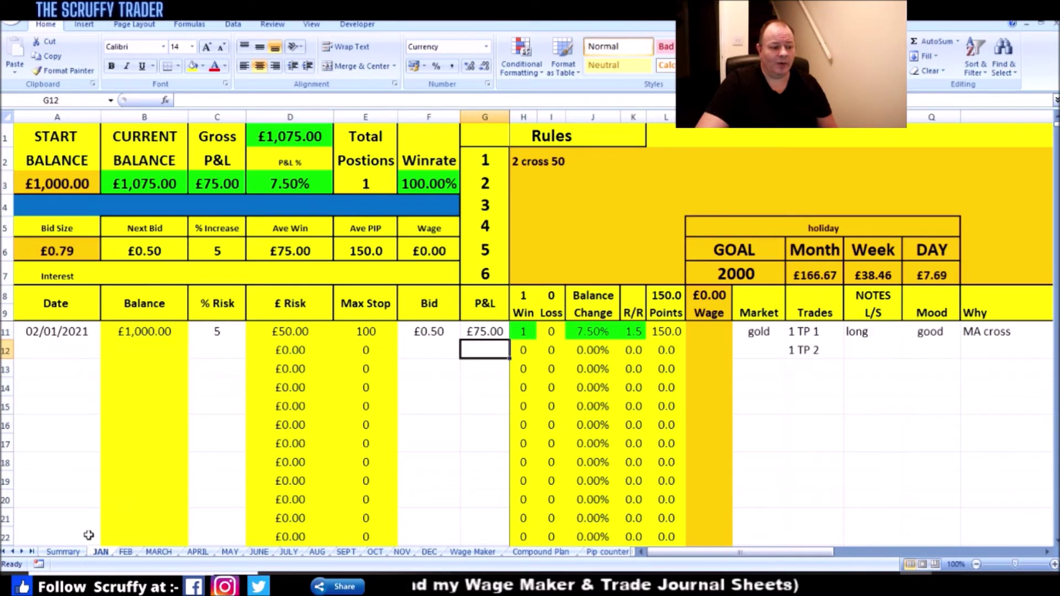
- Review the yearly figures and the balance and P&L charts on the Summary sheet
click(62, 552)
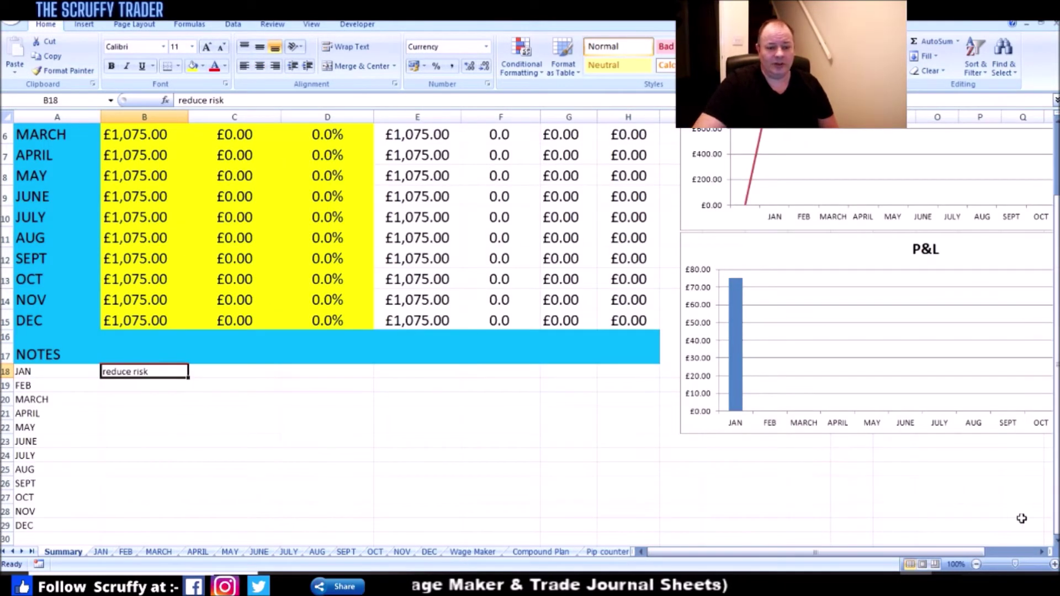
scroll(1043, 483, up, 2)
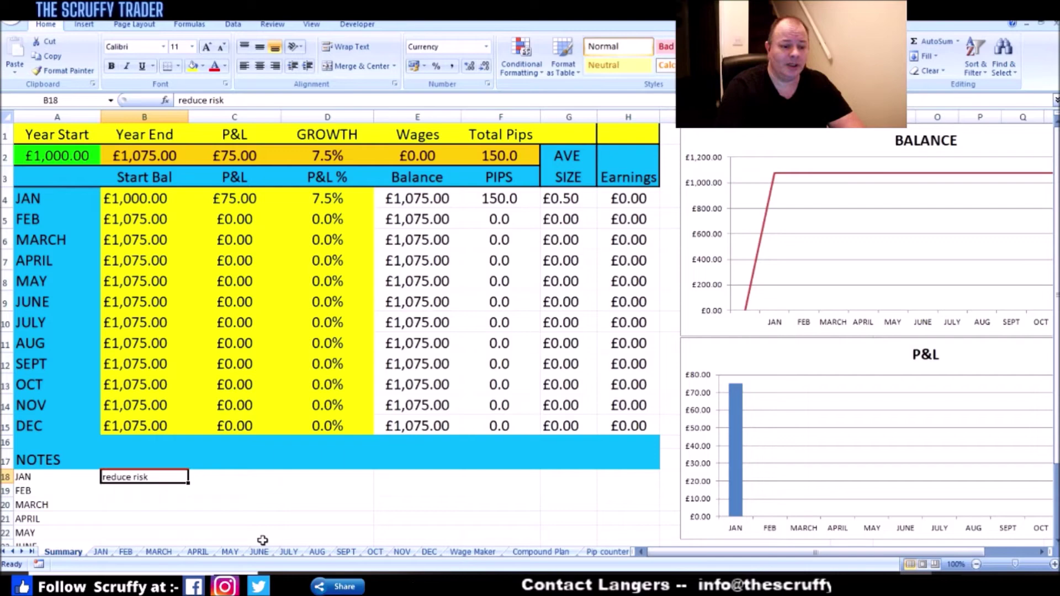
- Compare the JAN sheet with the Wage Maker sheet, examining its average win cell and the earnings and Days to GOAL columns
click(476, 551)
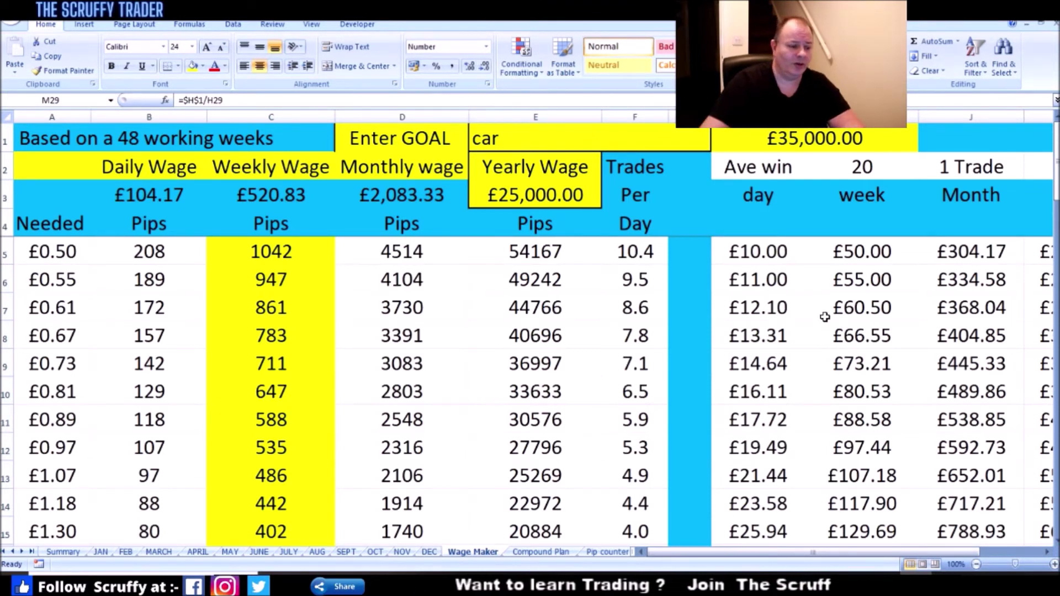
click(101, 553)
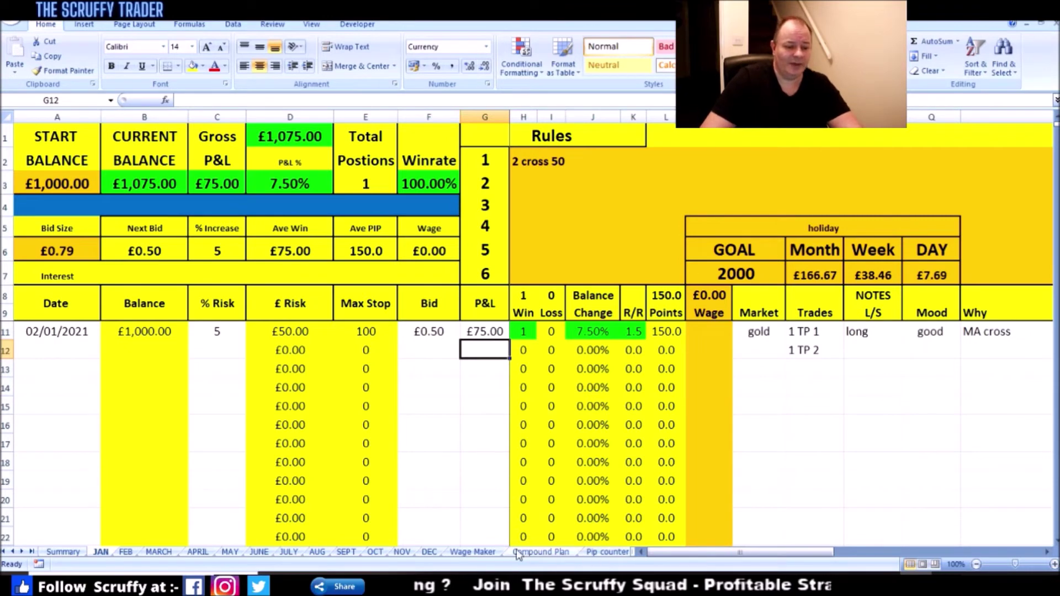
click(473, 551)
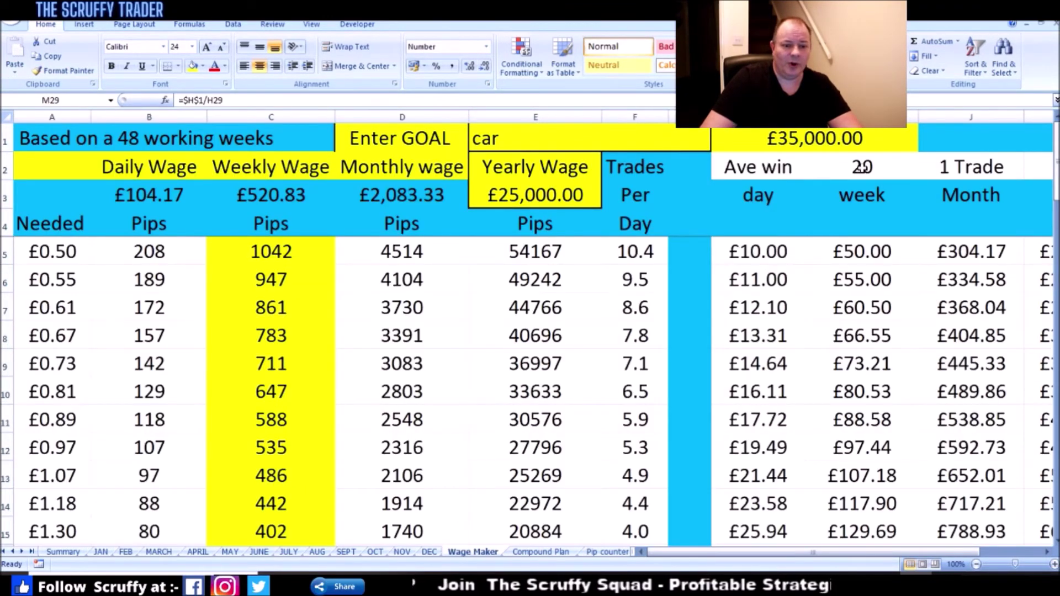
click(862, 166)
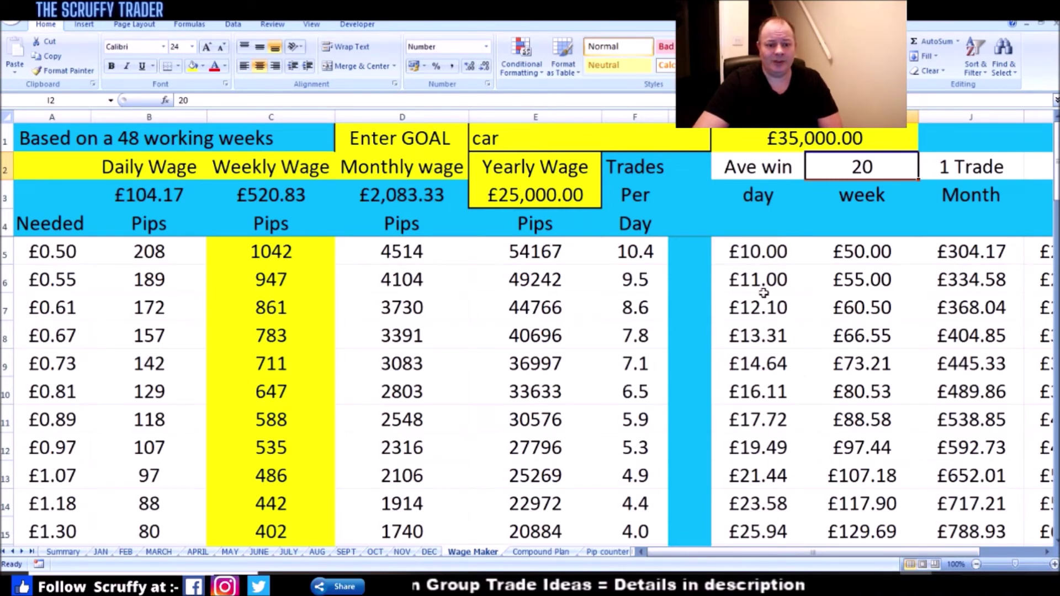
drag(840, 555, 886, 552)
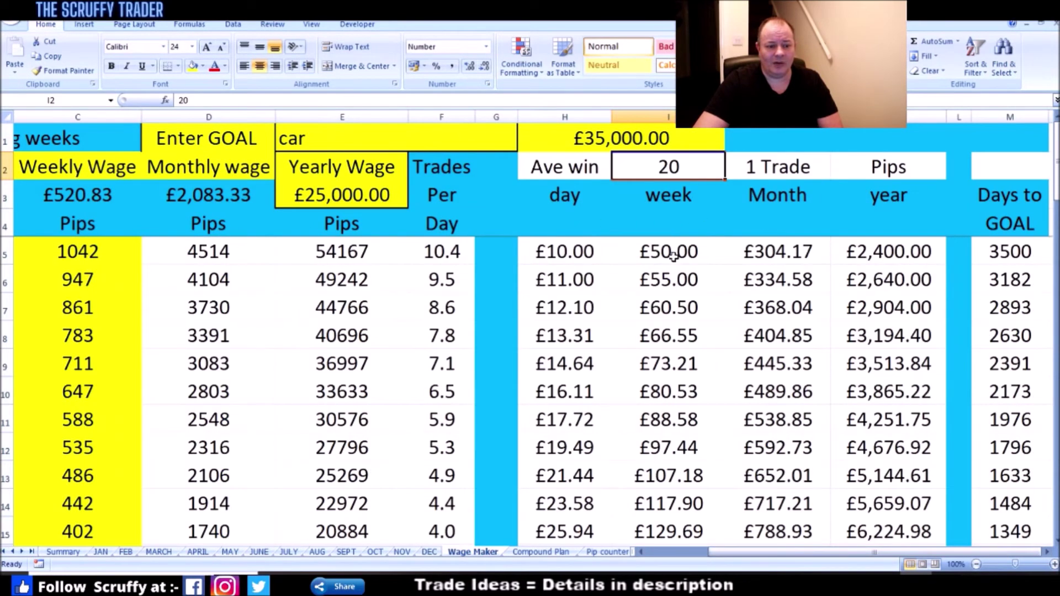